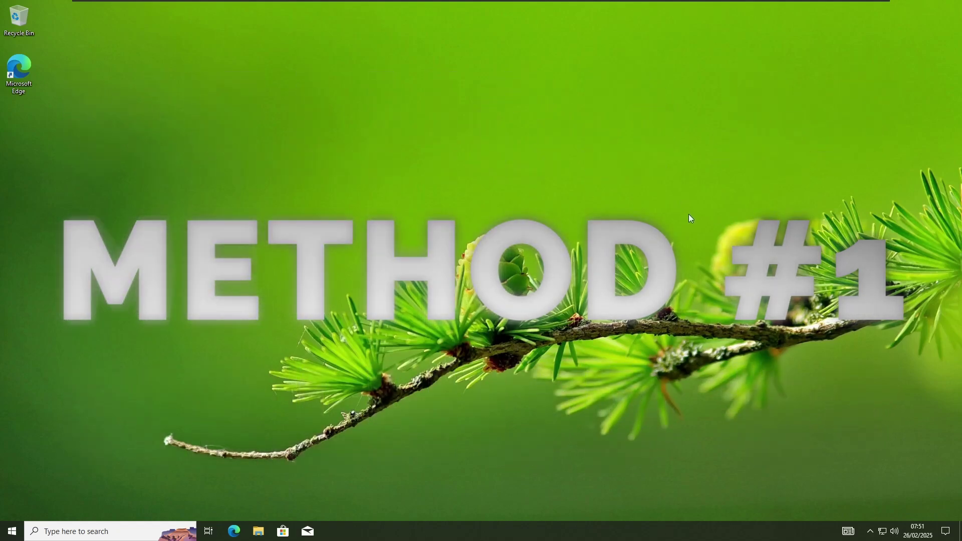
# Refresh the Windows 10 desktop twice using its right-click Refresh option.
pyautogui.rightClick(721, 236)
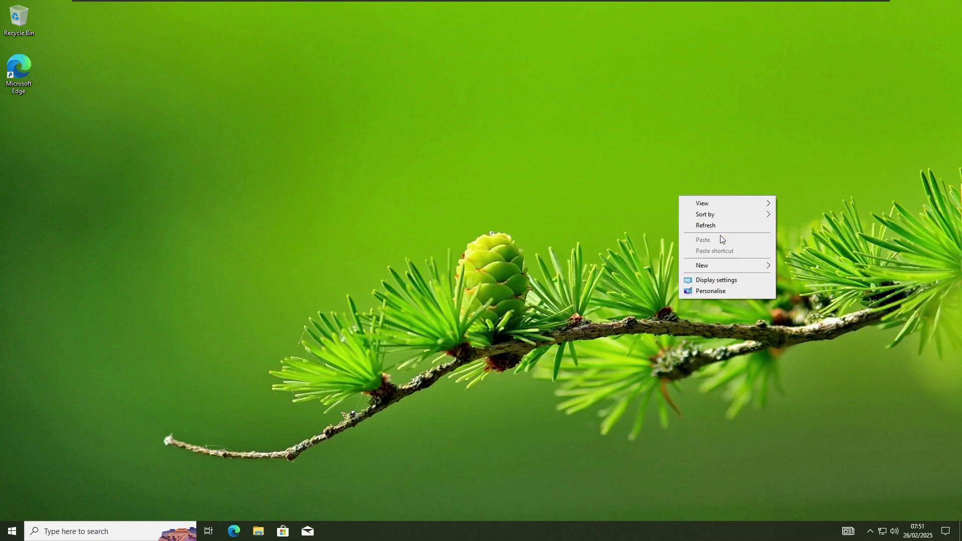
pyautogui.click(719, 226)
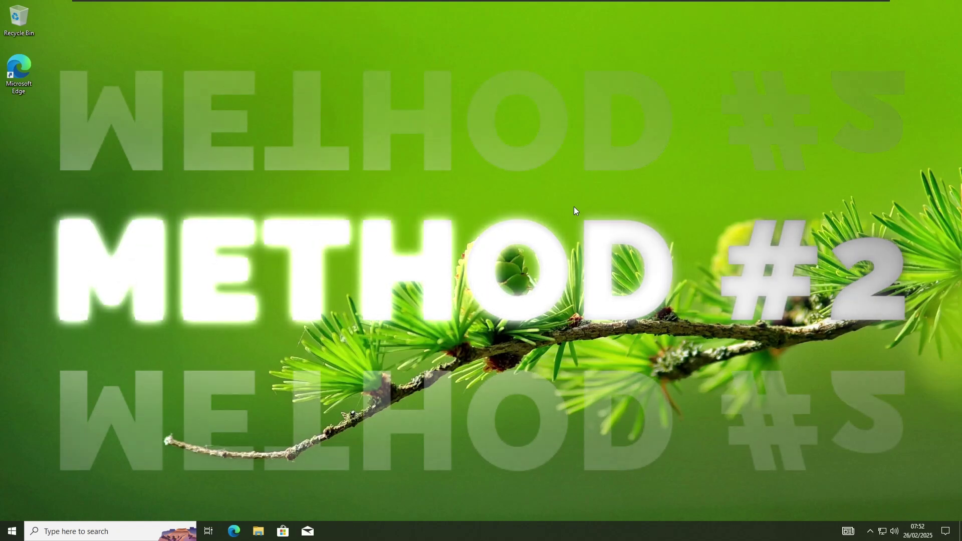
pyautogui.rightClick(439, 159)
pyautogui.click(481, 192)
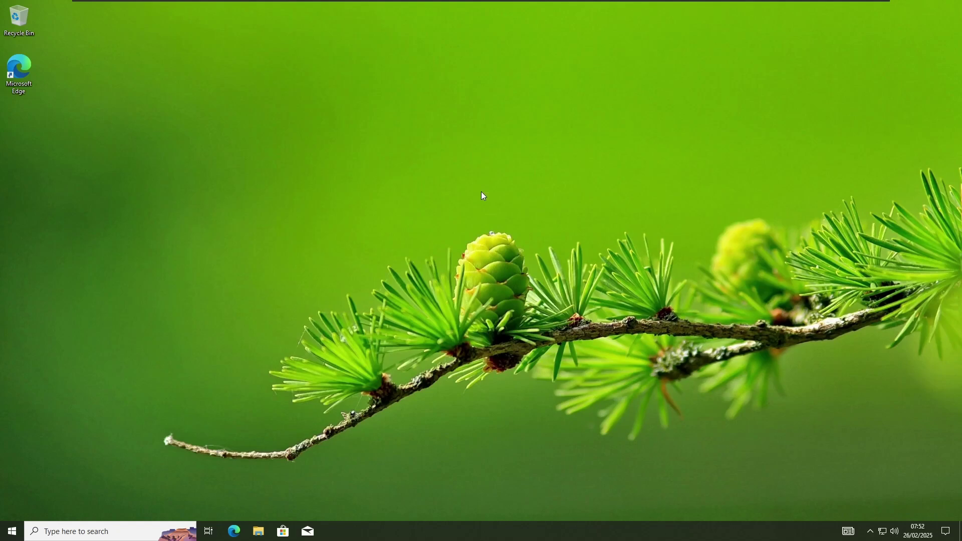
# Search for 'cmd' and run Command Prompt as administrator, approving the UAC prompt.
pyautogui.click(12, 531)
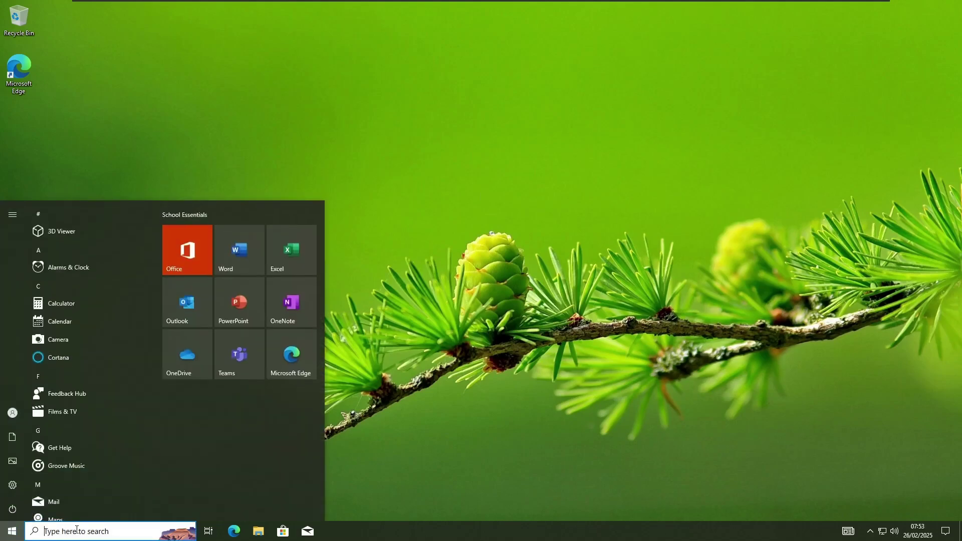
pyautogui.click(76, 531)
pyautogui.write('c')
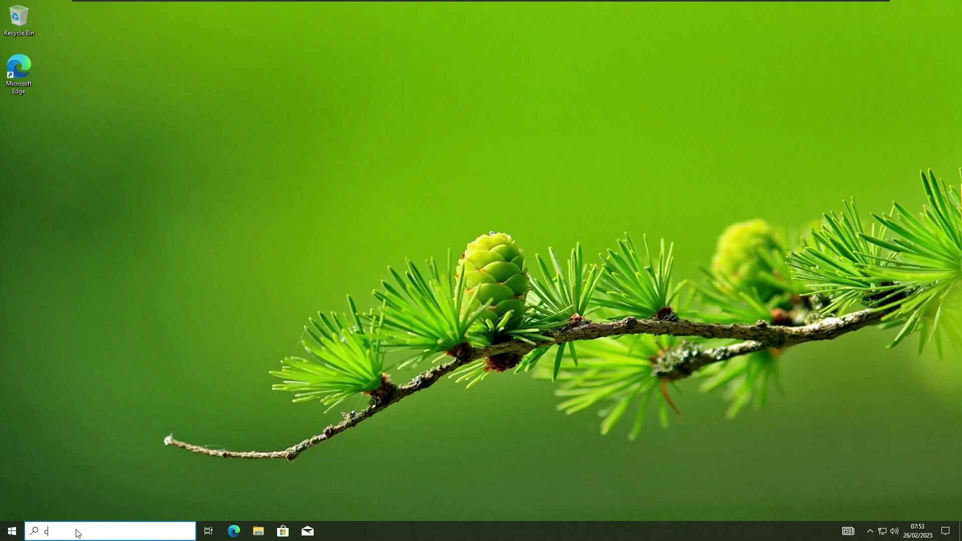
pyautogui.write('md')
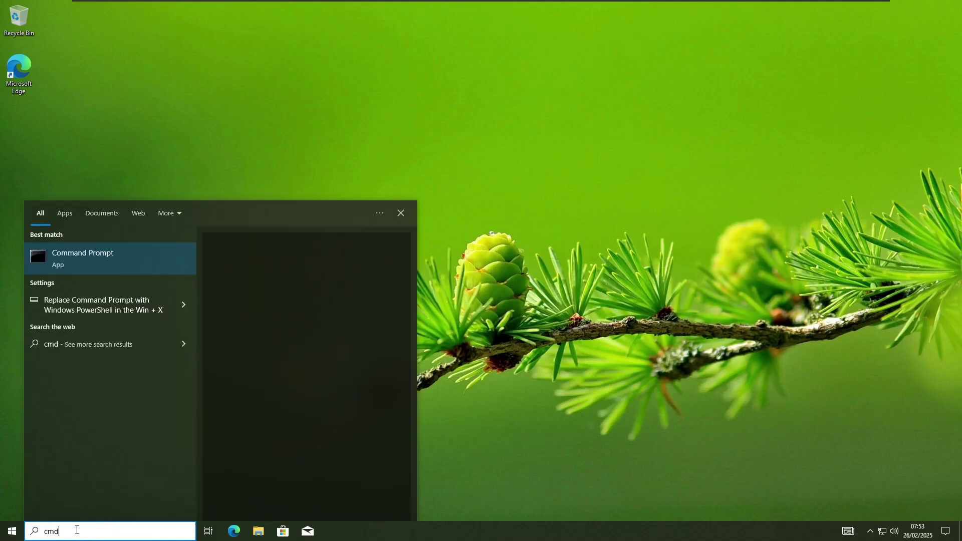
pyautogui.rightClick(100, 252)
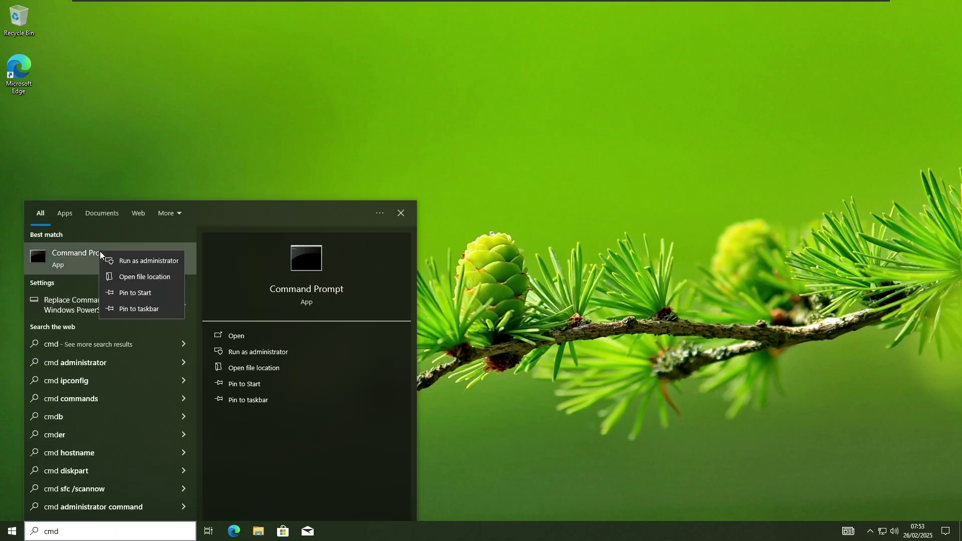
pyautogui.click(151, 263)
pyautogui.click(443, 331)
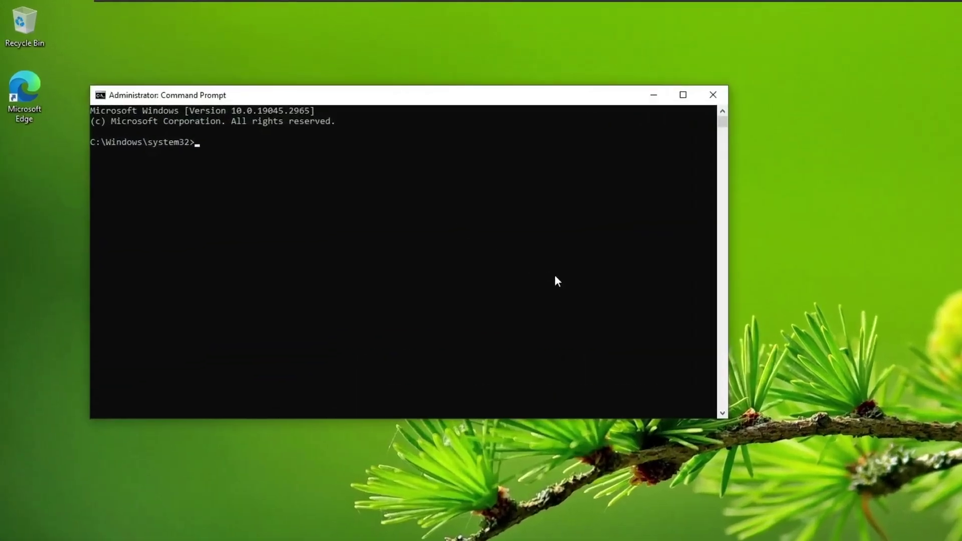
# Start DiskPart and run 'list disk' to show the available disks.
pyautogui.write('diskpart')
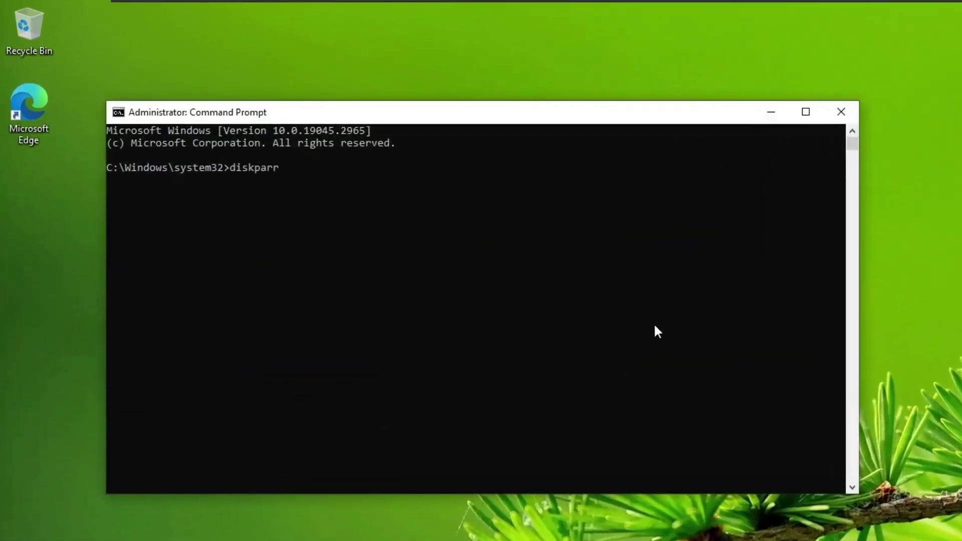
pyautogui.press('Return')
pyautogui.write('list disk')
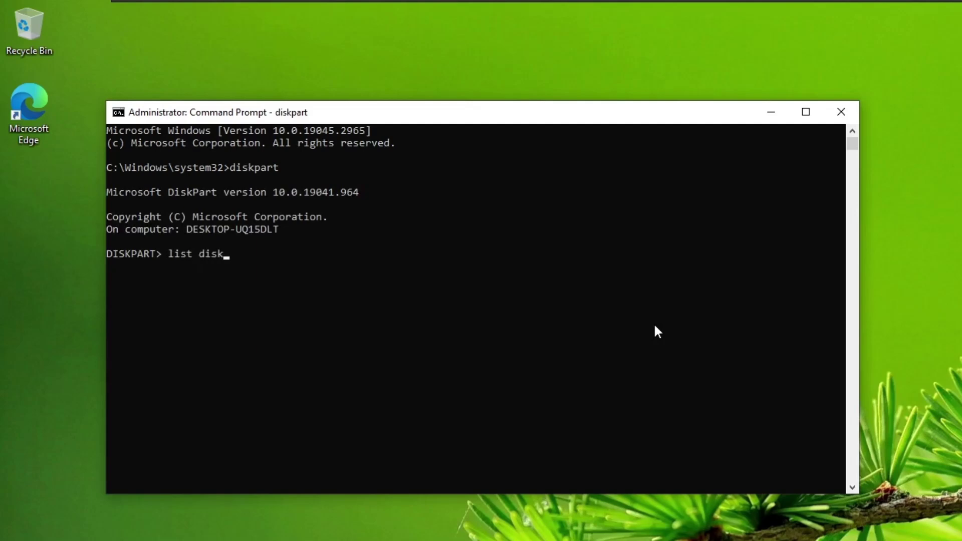
pyautogui.press('Return')
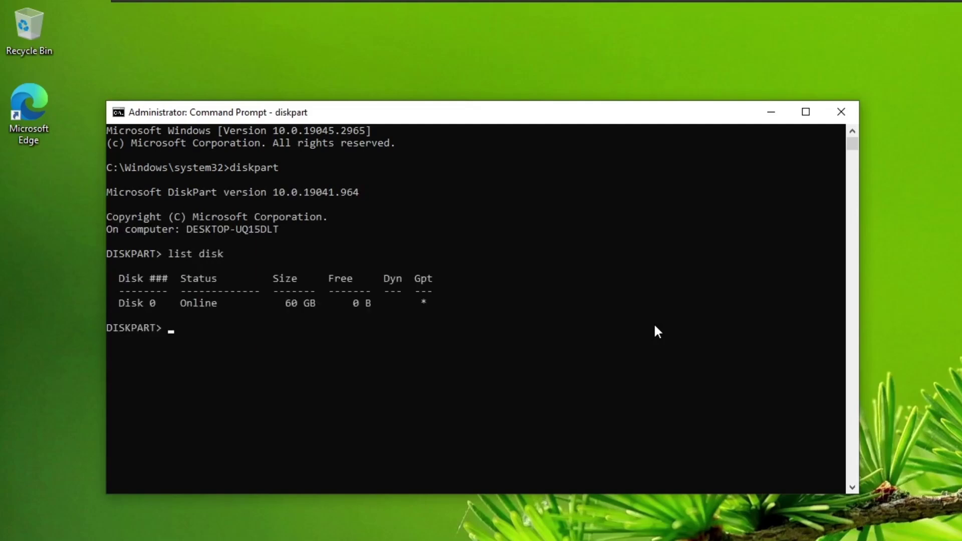
# Highlight the 60 GB Disk 0 row, then run 'select disk 0'.
pyautogui.moveTo(346, 303); pyautogui.dragTo(160, 309)
pyautogui.click(228, 325)
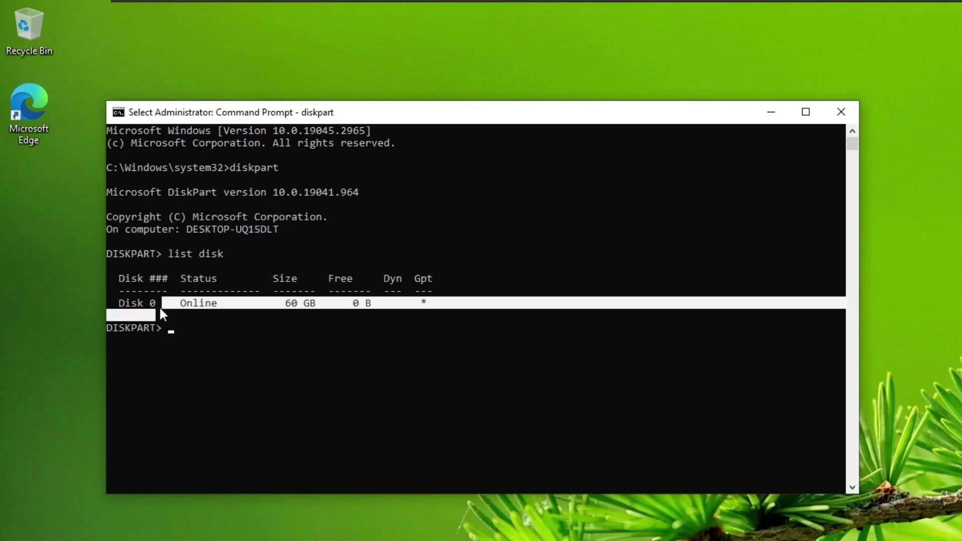
pyautogui.click(152, 303)
pyautogui.click(211, 325)
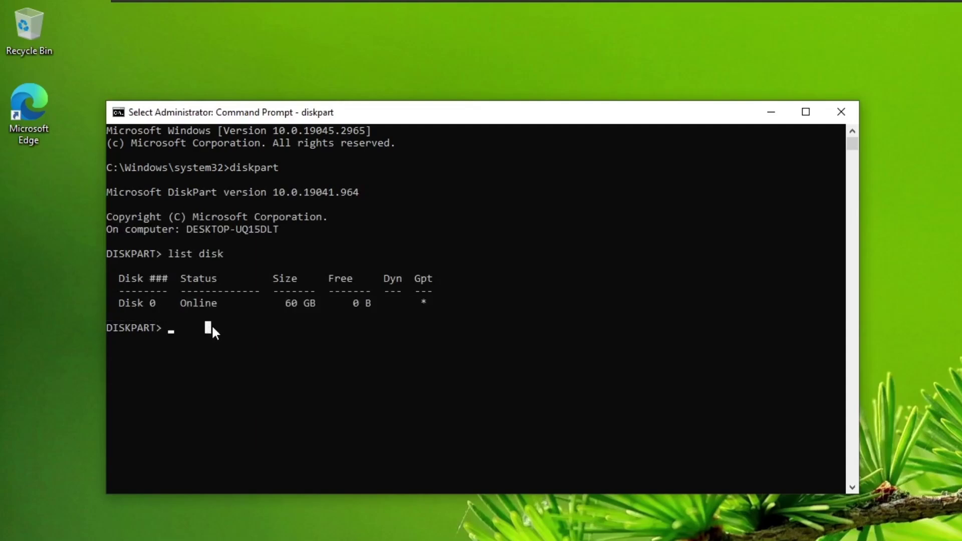
pyautogui.write('disk')
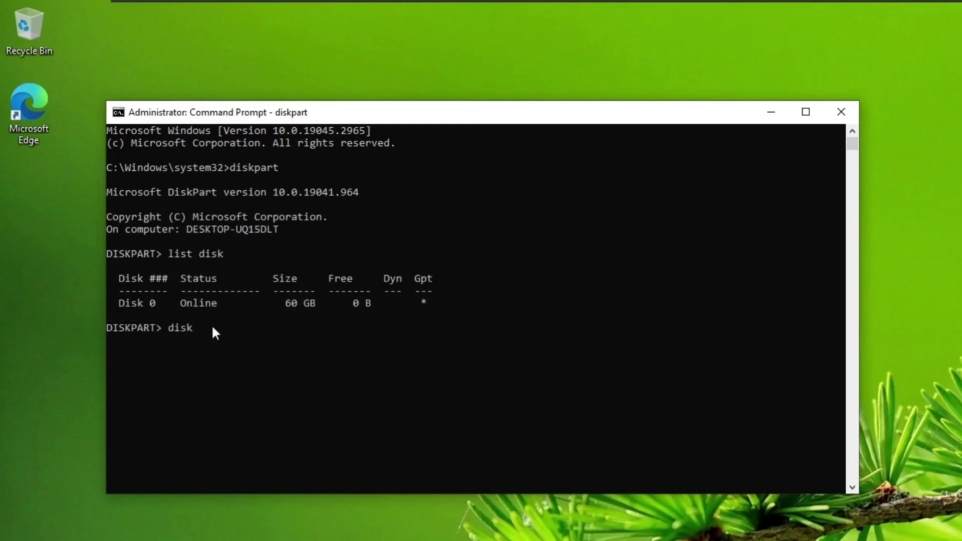
pyautogui.press('BackSpace')
pyautogui.press('BackSpace')
pyautogui.press('BackSpace')
pyautogui.press('BackSpace')
pyautogui.write('select disk 0')
pyautogui.press('Return')
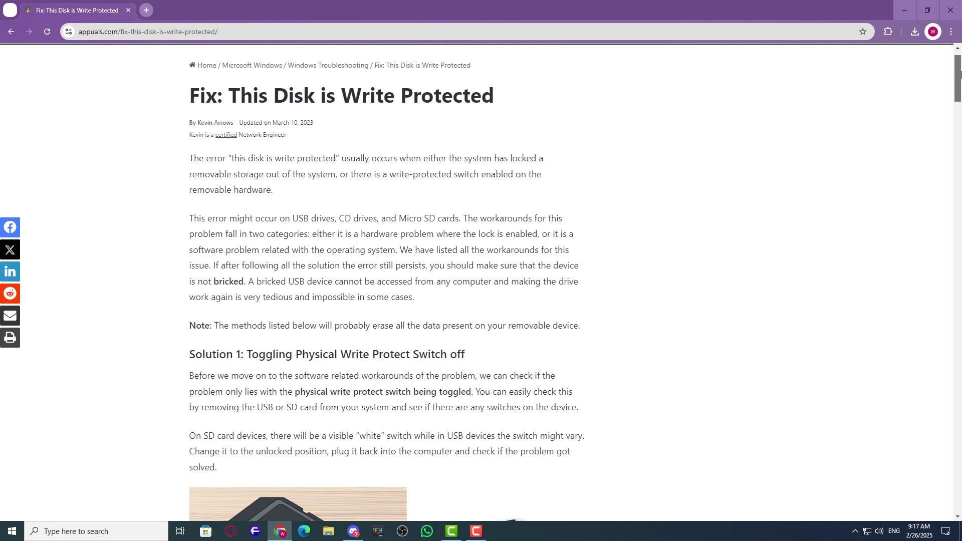
# Scroll the appuals article to 'Solution 3: Using Registry Editor' and highlight its heading and first paragraph.
pyautogui.moveTo(960, 74); pyautogui.dragTo(960, 211)
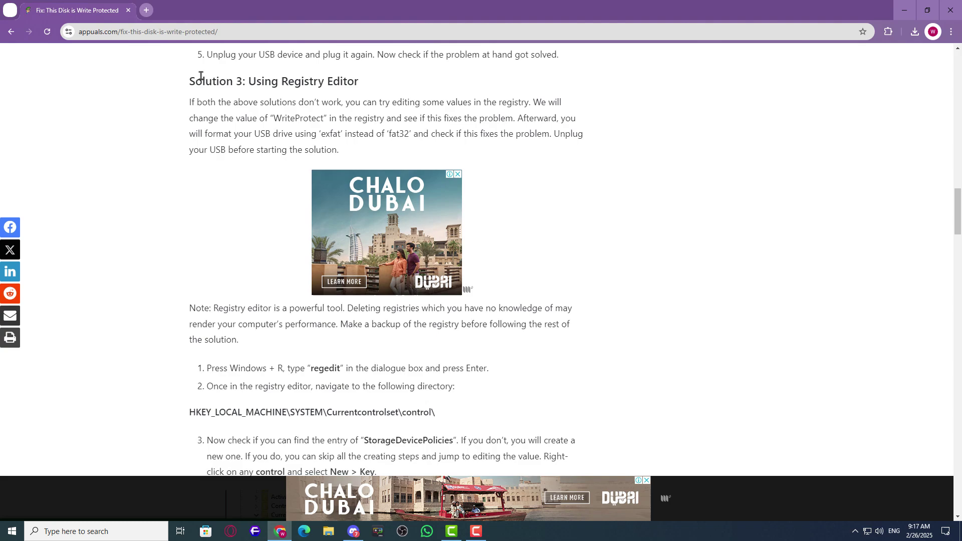
pyautogui.moveTo(190, 80); pyautogui.dragTo(571, 134)
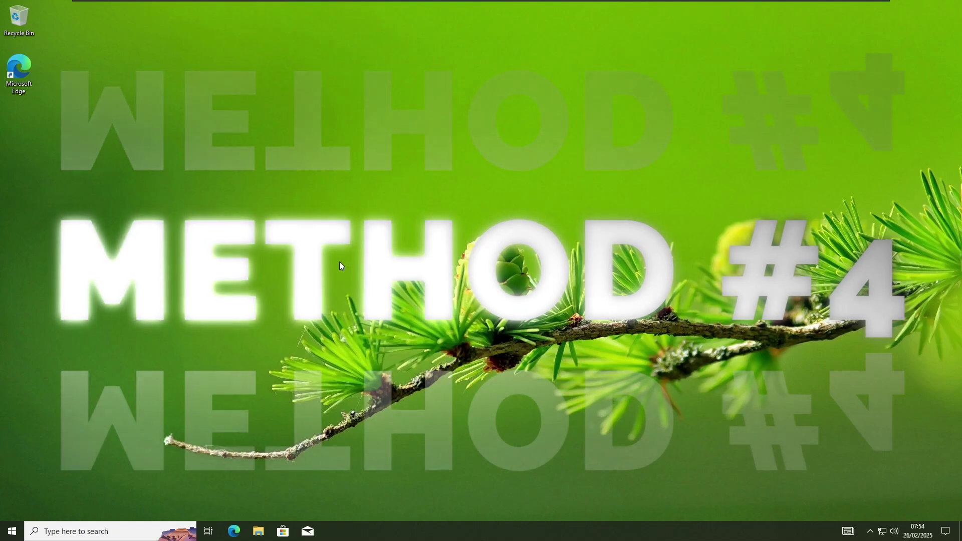
pyautogui.press('super+r')
pyautogui.write('disk')
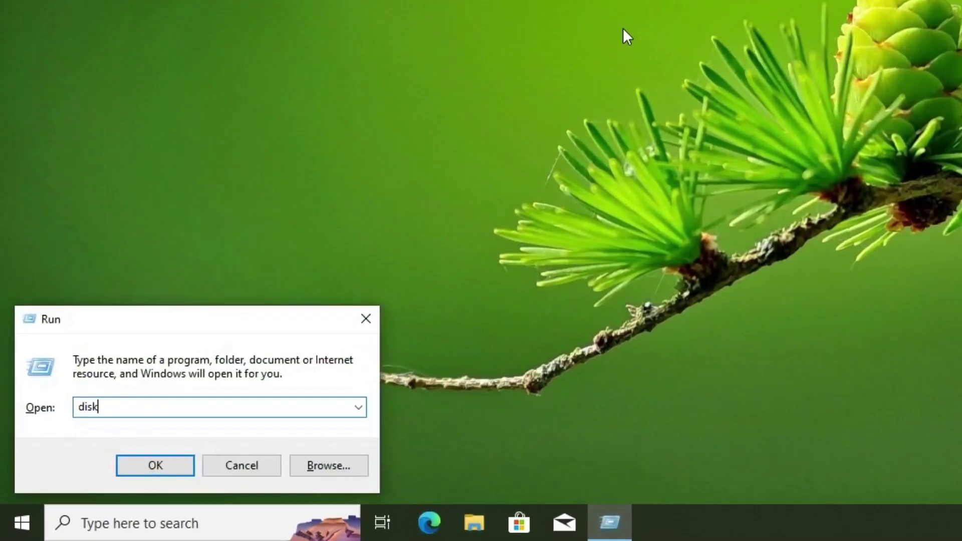
pyautogui.write('mgmt.msc')
pyautogui.press('Return')
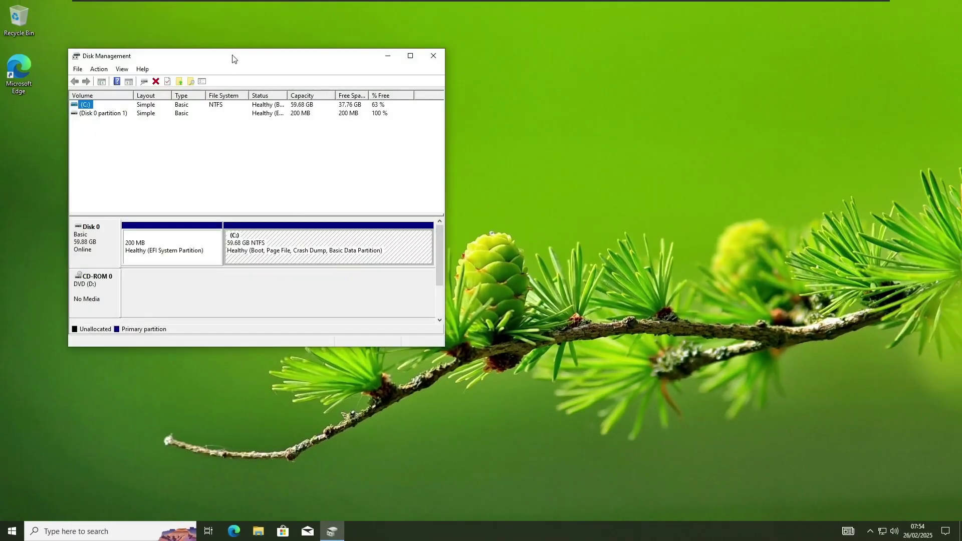
pyautogui.moveTo(232, 58); pyautogui.dragTo(407, 68)
pyautogui.rightClick(280, 122)
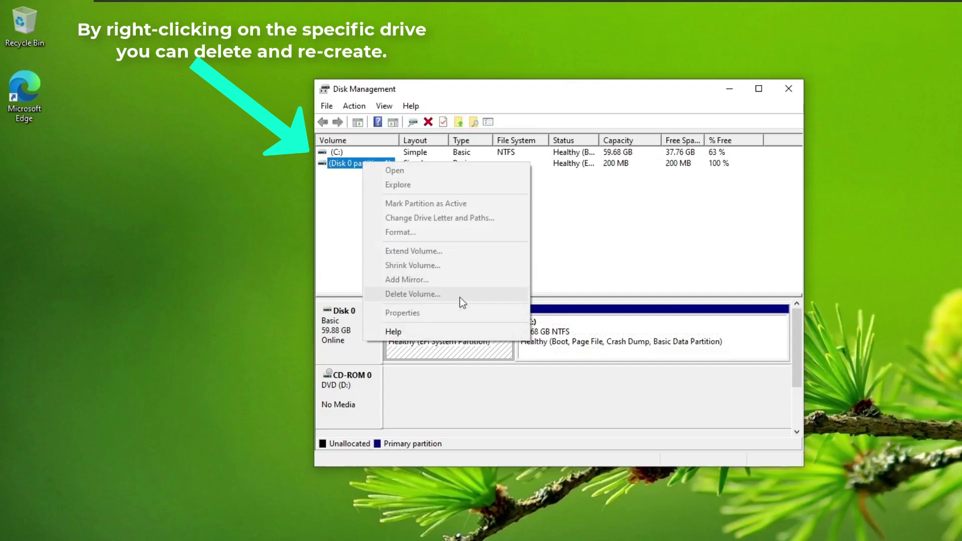
pyautogui.click(531, 431)
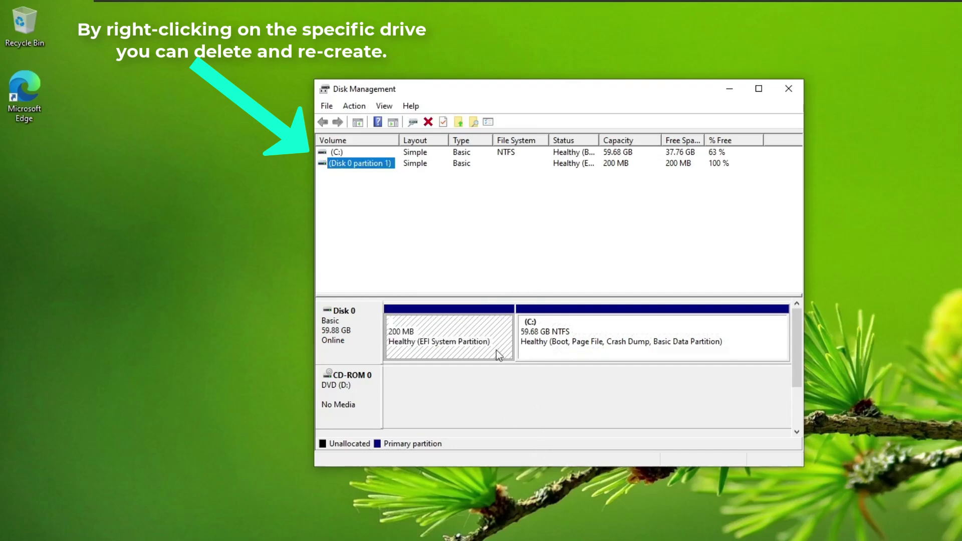
pyautogui.click(794, 97)
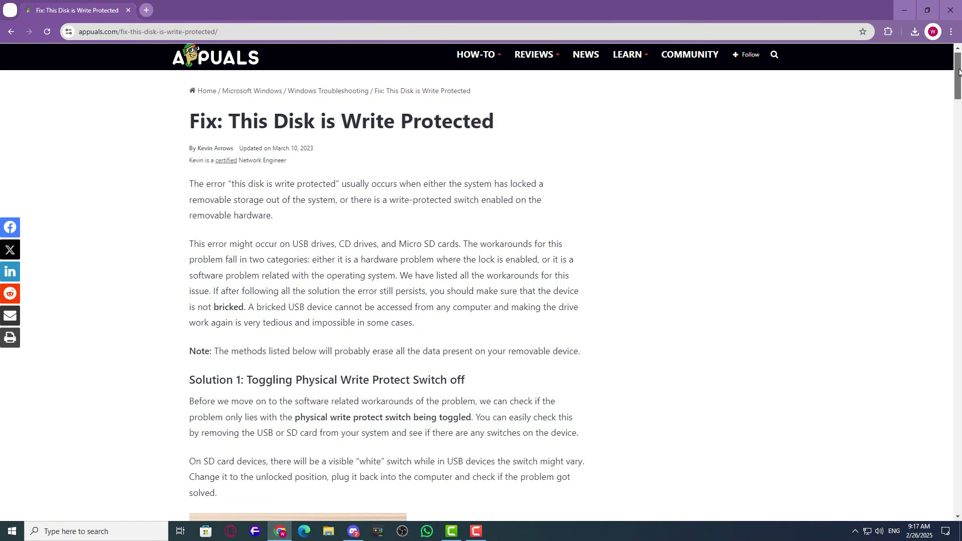
# Scroll down to 'Solution 3: Using Registry Editor' and highlight its heading and first line.
pyautogui.scroll(-9, 959, 72)
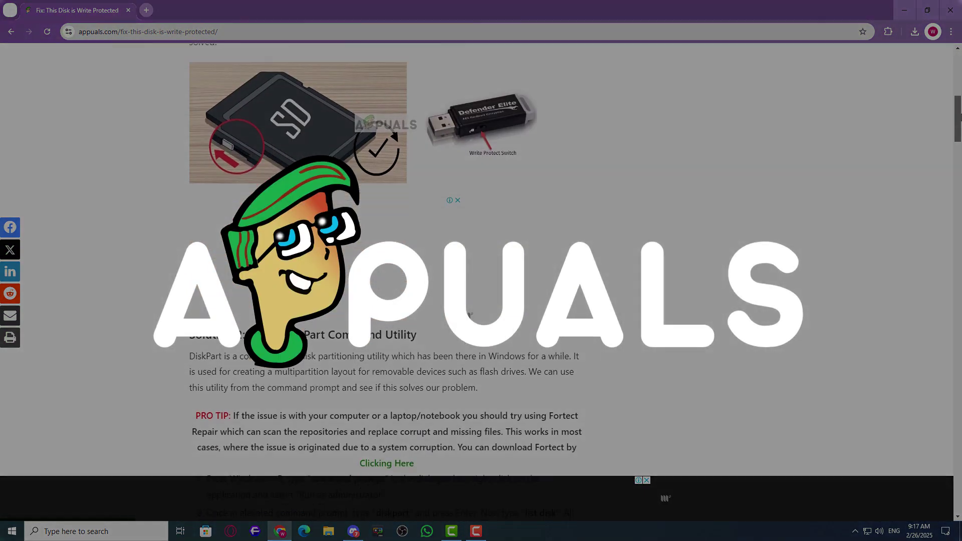
pyautogui.moveTo(960, 118); pyautogui.dragTo(958, 204)
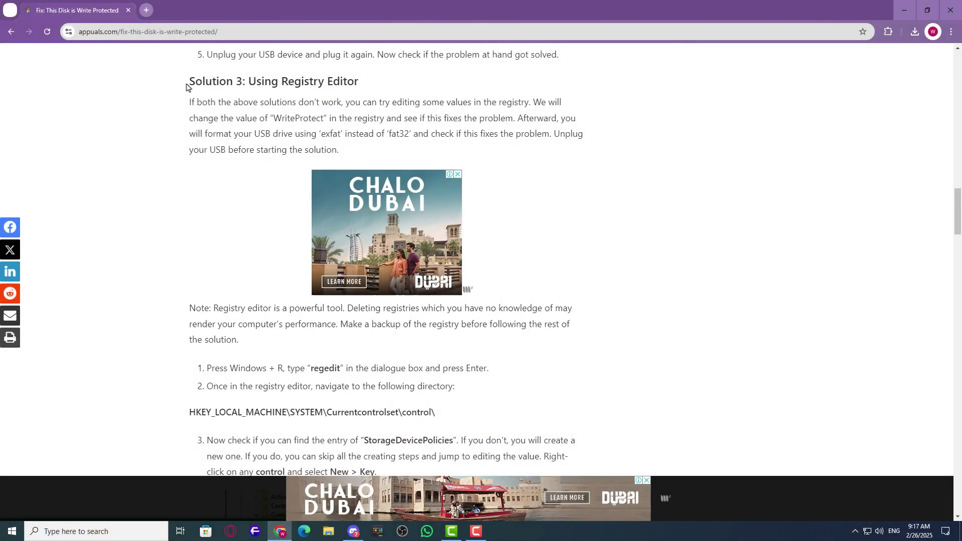
pyautogui.moveTo(189, 85); pyautogui.dragTo(386, 100)
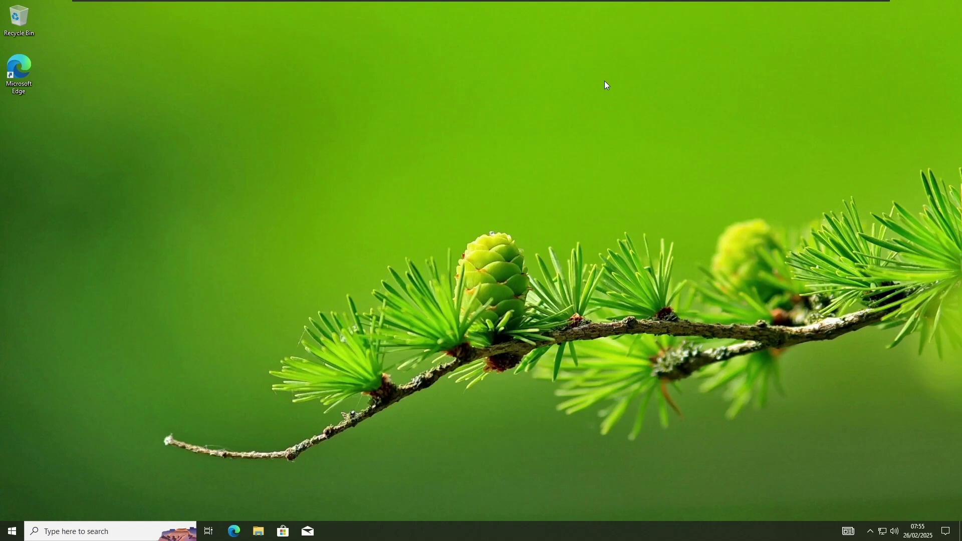